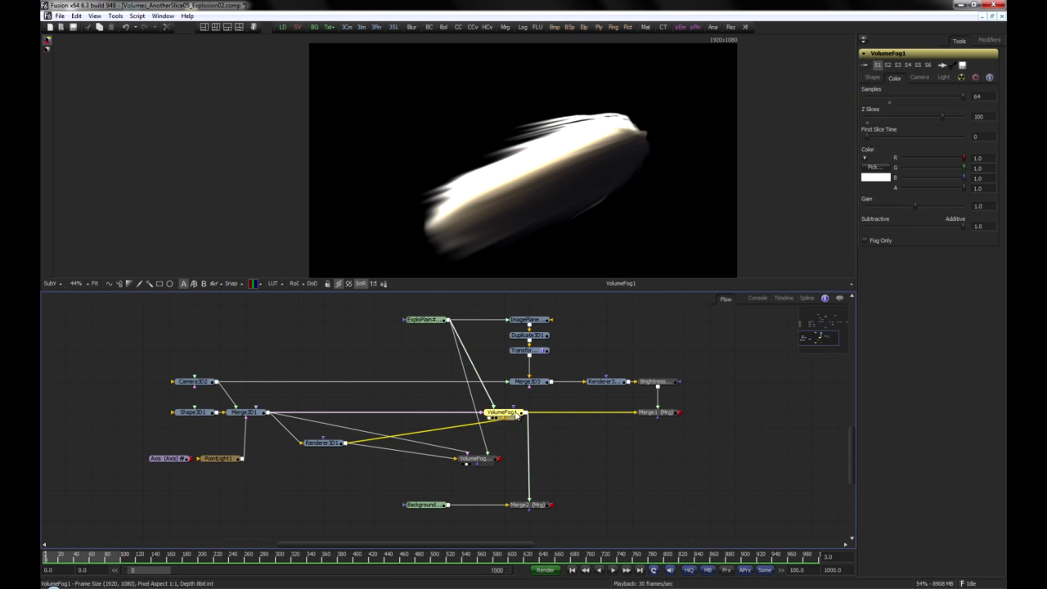
Step: Set the Y rotation of the VolumeFog1 volume to -204
{"action": "left_click", "coordinate": [873, 78]}
{"action": "left_click_drag", "start_coordinate": [914, 244], "coordinate": [865, 250]}
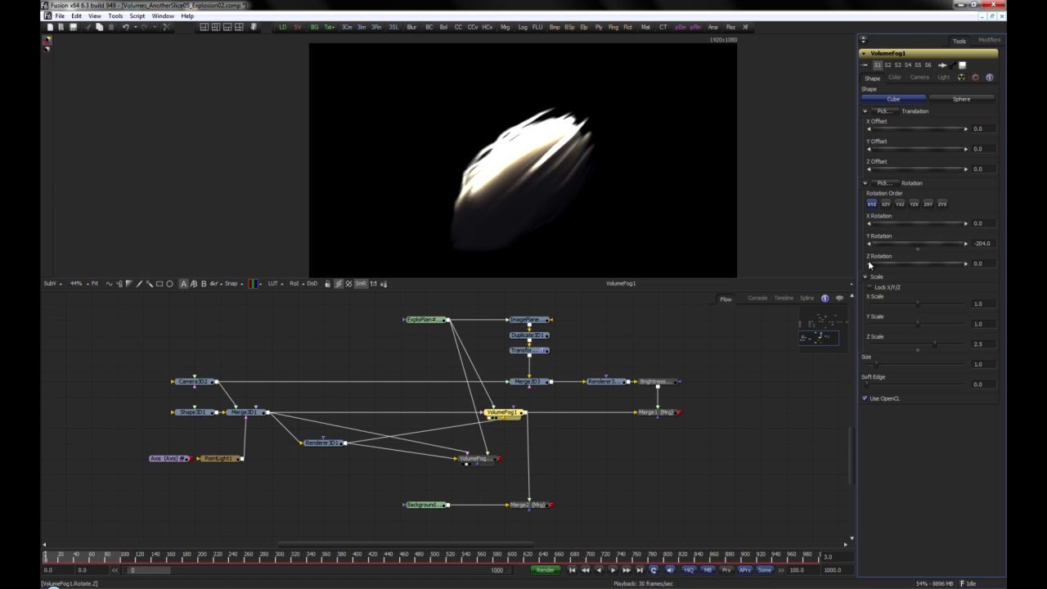
Step: Offset the VolumeFog1_1 volume by 0.5 in Y and about 0.78 in Z, and rotate it about its Y axis
{"action": "mouse_move", "coordinate": [491, 460]}
{"action": "left_mouse_down"}
{"action": "mouse_move", "coordinate": [491, 415]}
{"action": "mouse_move", "coordinate": [491, 459]}
{"action": "left_mouse_up"}
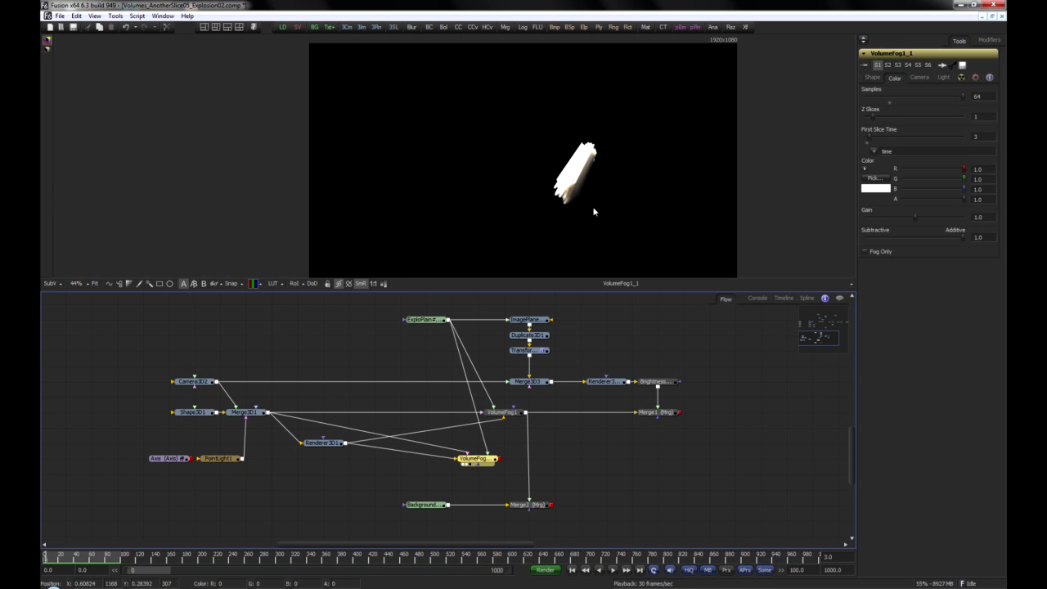
{"action": "left_click", "coordinate": [872, 77]}
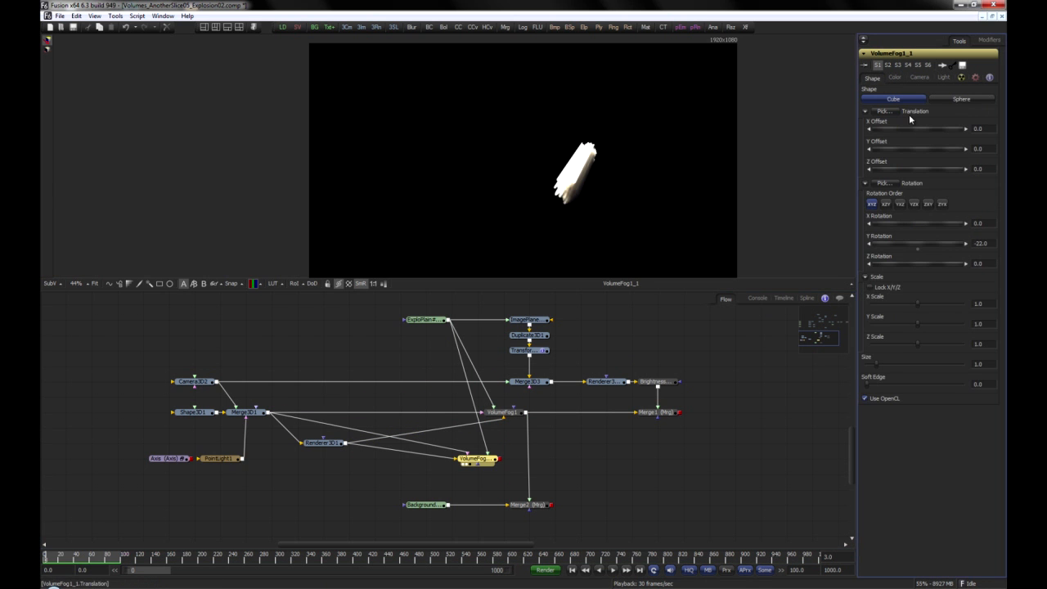
{"action": "left_click_drag", "start_coordinate": [908, 247], "coordinate": [910, 247]}
{"action": "left_click_drag", "start_coordinate": [909, 170], "coordinate": [916, 148]}
{"action": "left_click_drag", "start_coordinate": [913, 246], "coordinate": [808, 263]}
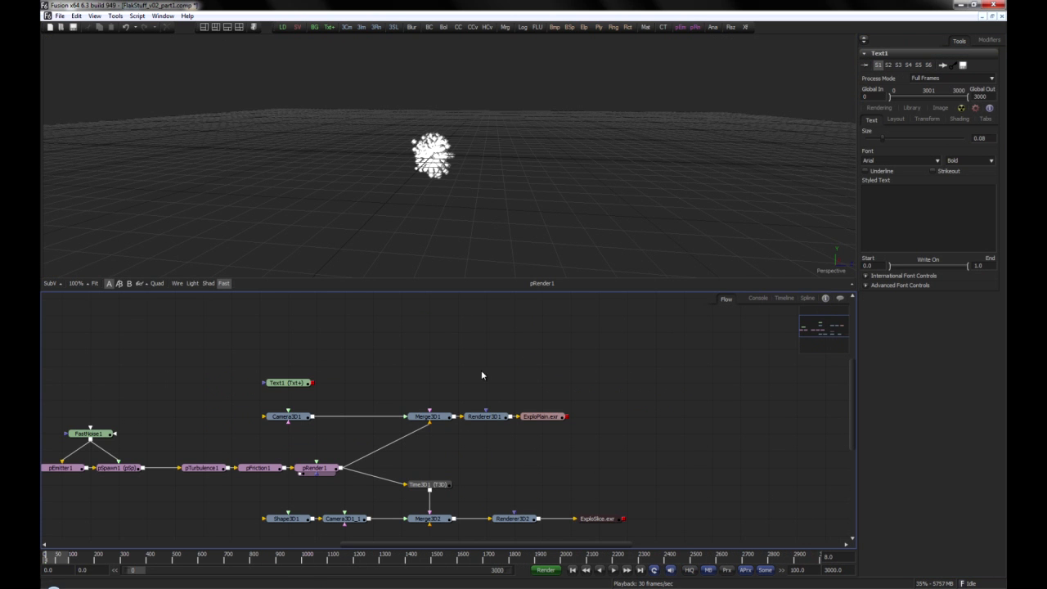
Step: Play the pRender1 particle explosion in the FlakStuff composition and stop at frame 62
{"action": "left_click", "coordinate": [612, 569]}
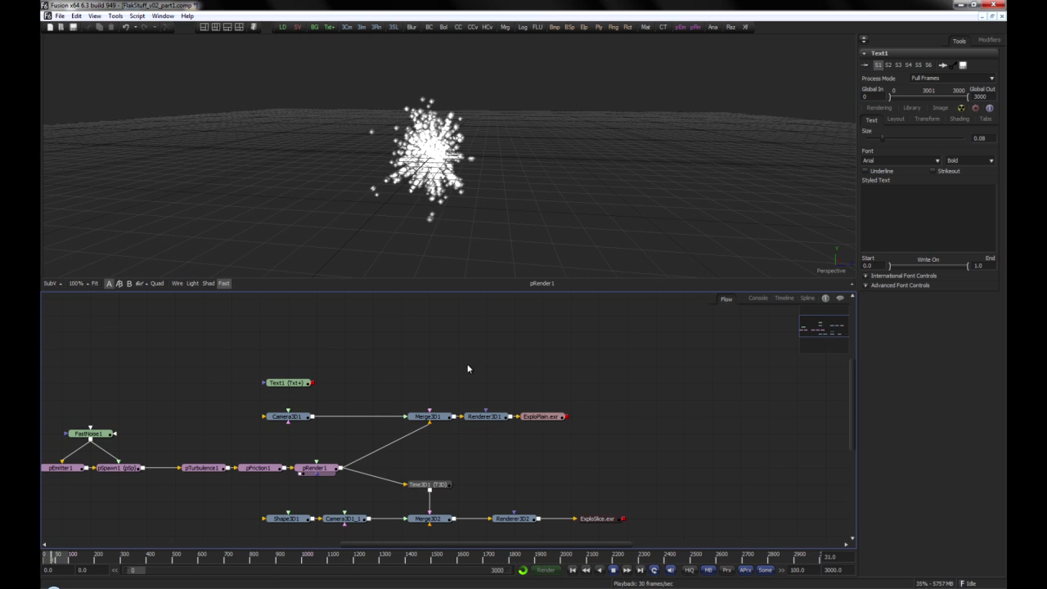
{"action": "key", "text": "space"}
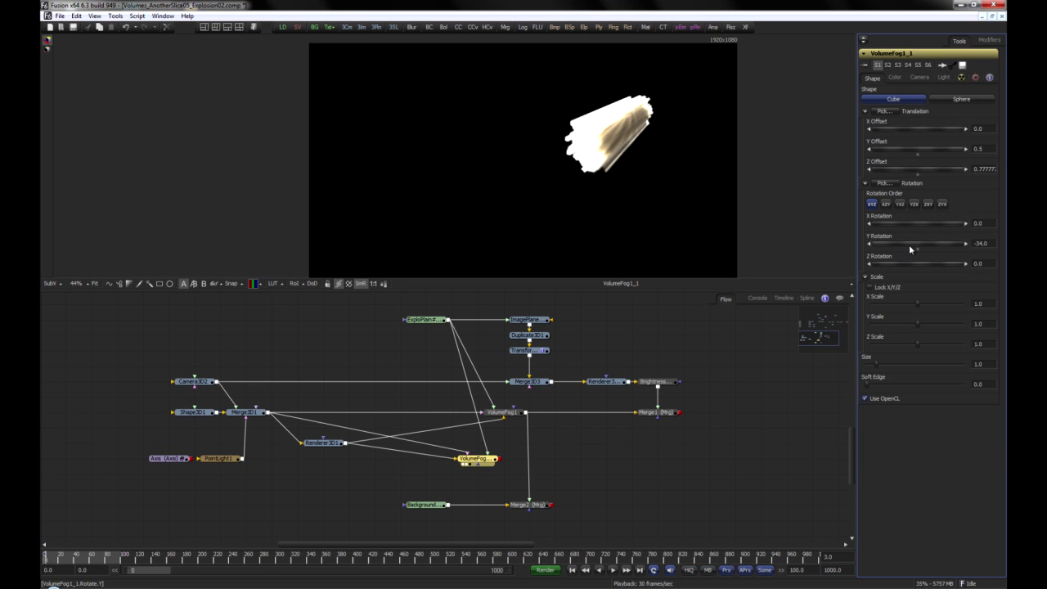
Step: Rotate the VolumeFog1_1 volume further about its Y axis in the Volumes composition
{"action": "left_click_drag", "start_coordinate": [909, 245], "coordinate": [810, 277]}
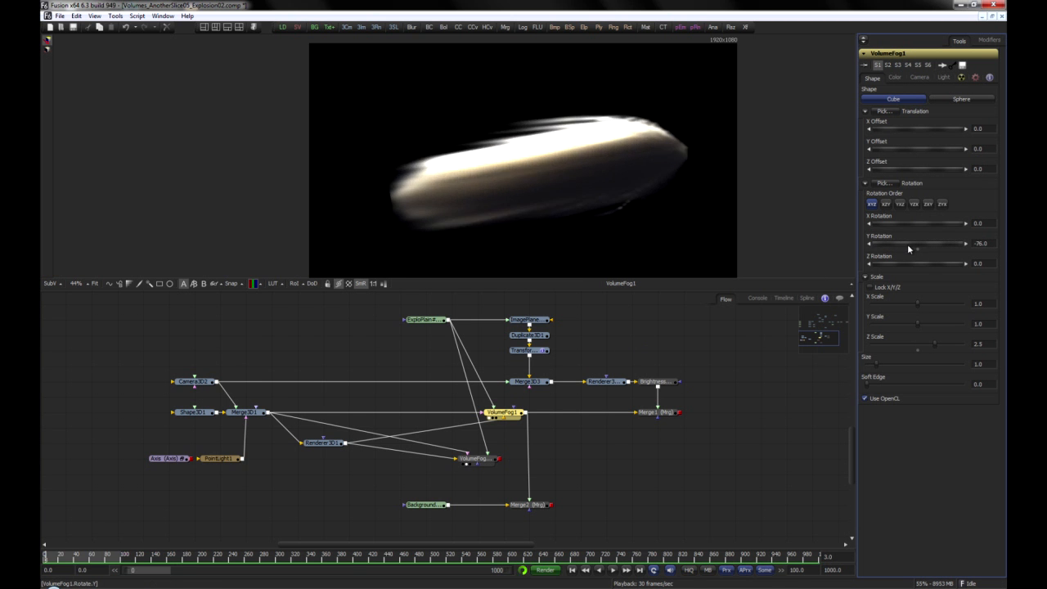
{"action": "left_click_drag", "start_coordinate": [907, 243], "coordinate": [876, 251]}
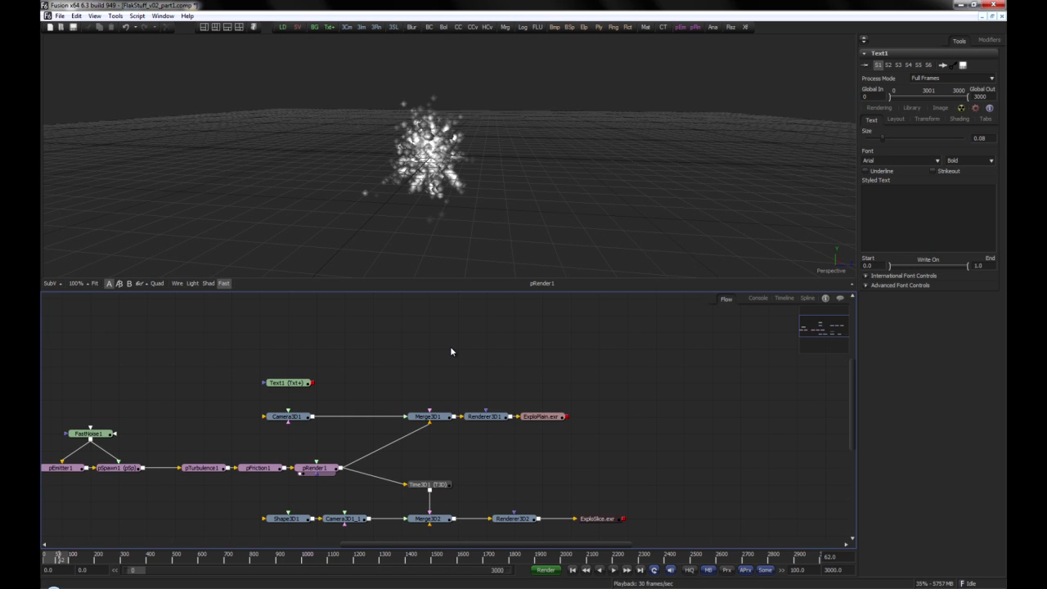
Step: Examine the Time3D1 tool's Fuse script and its Time curve in the spline editor of the FlakStuff composition
{"action": "left_click", "coordinate": [431, 484]}
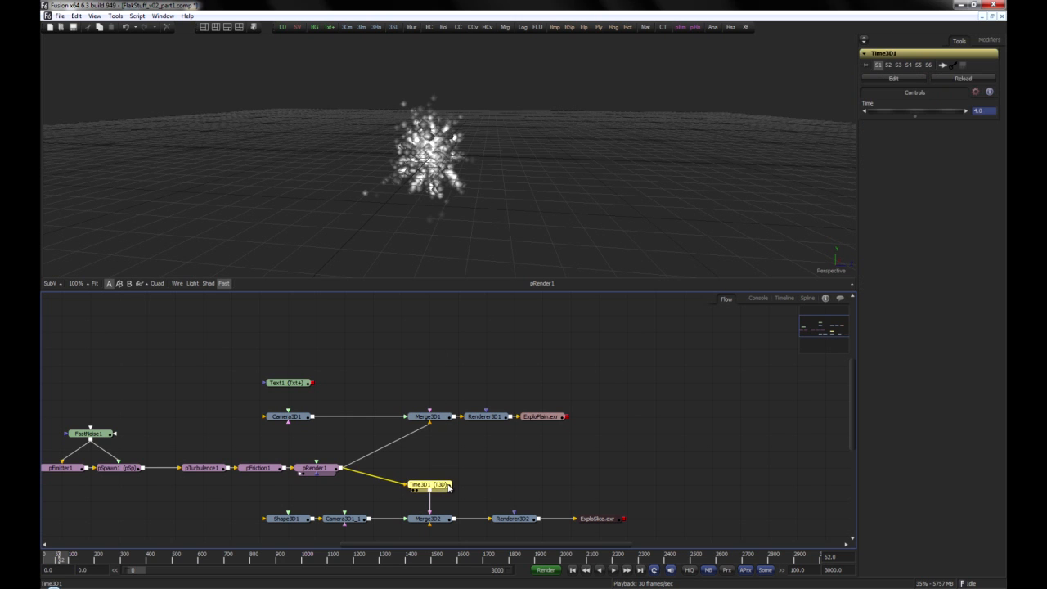
{"action": "left_click", "coordinate": [890, 77]}
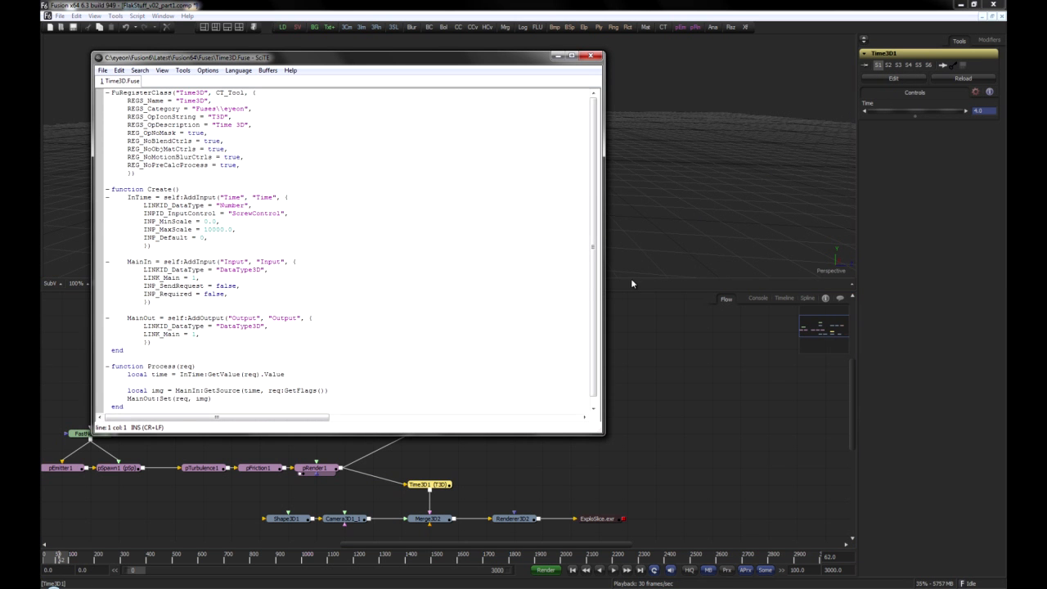
{"action": "scroll", "coordinate": [594, 245], "scroll_direction": "down", "scroll_amount": 1}
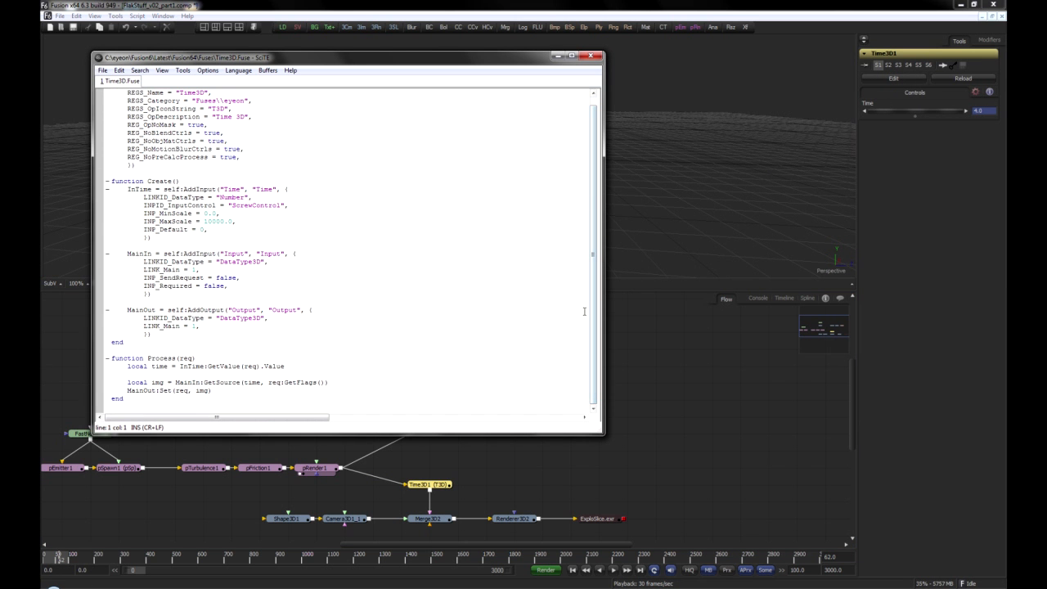
{"action": "left_click", "coordinate": [592, 55]}
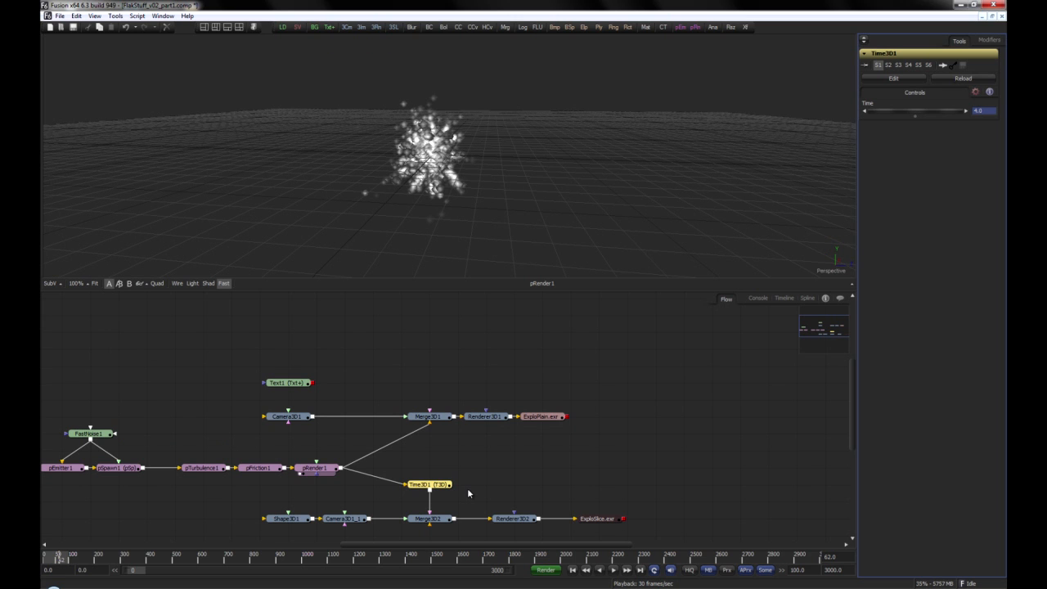
{"action": "left_click", "coordinate": [807, 298]}
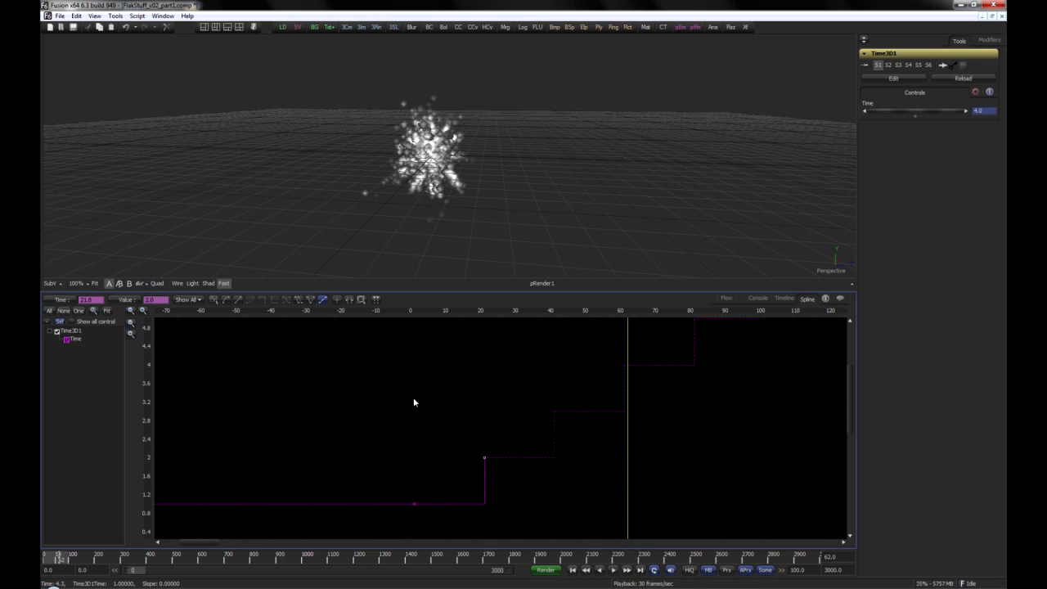
{"action": "left_click", "coordinate": [725, 300]}
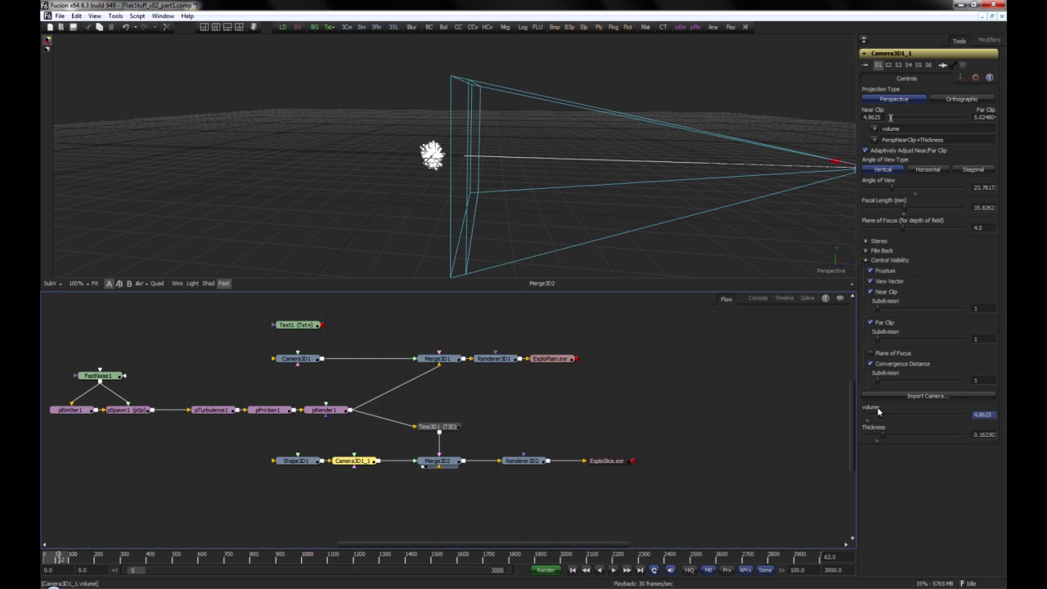
Step: Check the Camera3D1_1 slicing controls and the Shape3D1 matte plane, and play the Merge3D2 slice animation
{"action": "left_click_drag", "start_coordinate": [883, 438], "coordinate": [881, 416]}
{"action": "left_click", "coordinate": [296, 460]}
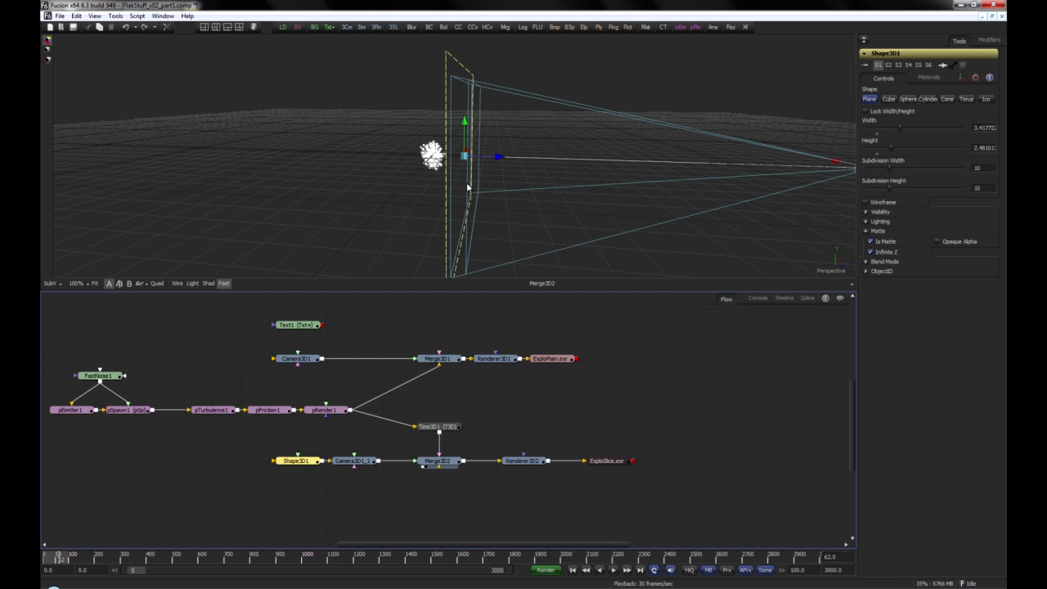
{"action": "left_click", "coordinate": [613, 570]}
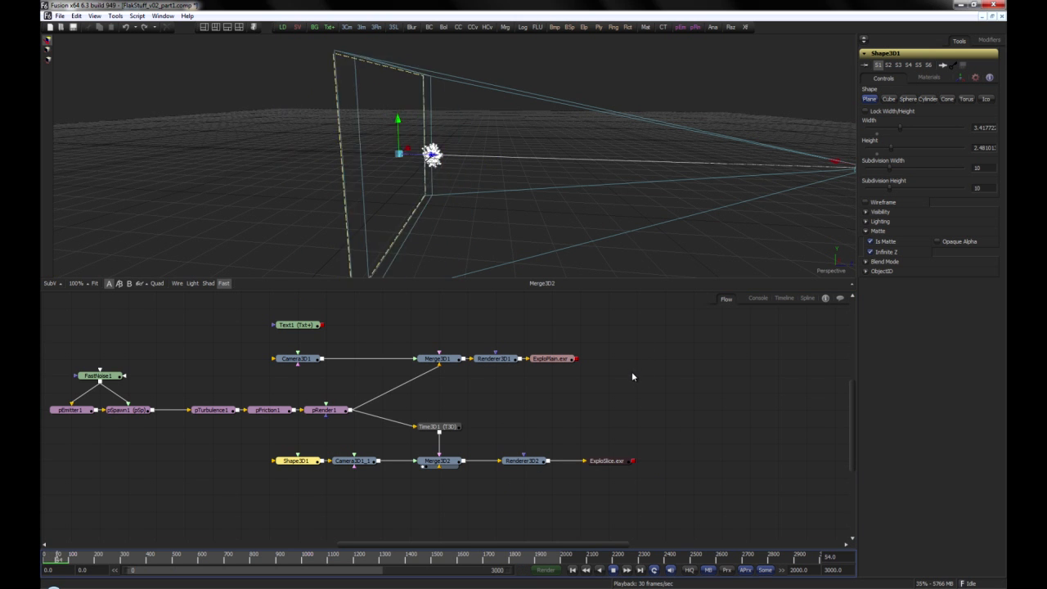
{"action": "left_click", "coordinate": [643, 389]}
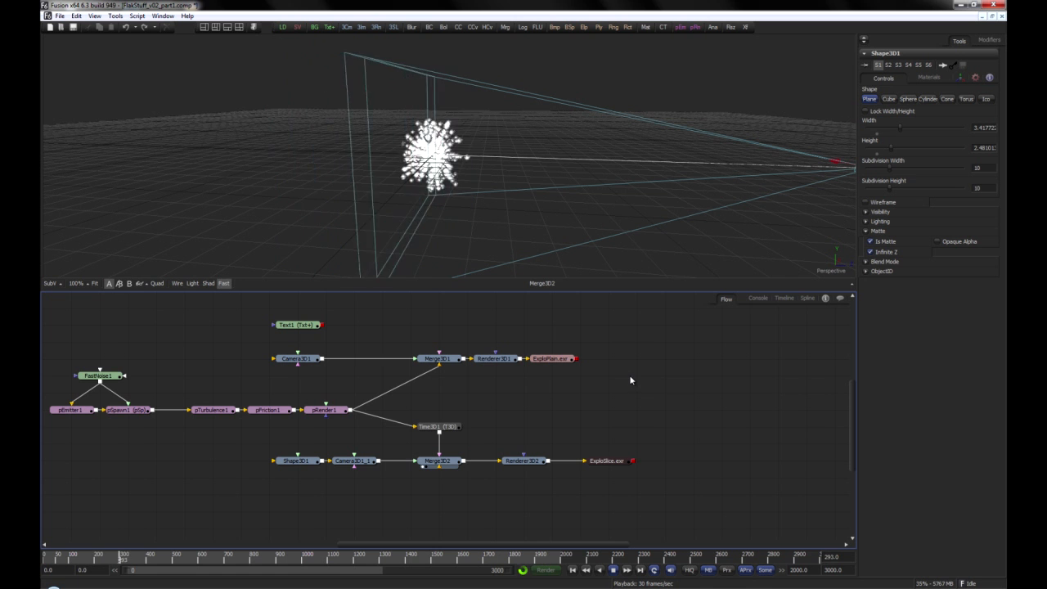
{"action": "key", "text": "space"}
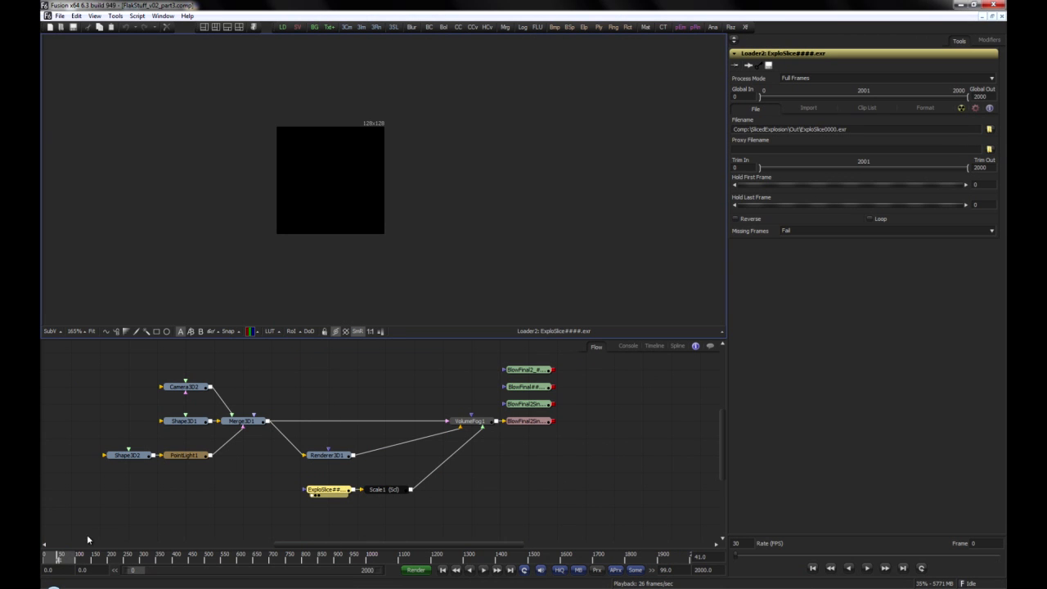
Step: Scrub through the ExploSlice image sequence and return to frame 0
{"action": "left_click_drag", "start_coordinate": [59, 558], "coordinate": [194, 563]}
{"action": "left_click", "coordinate": [441, 570]}
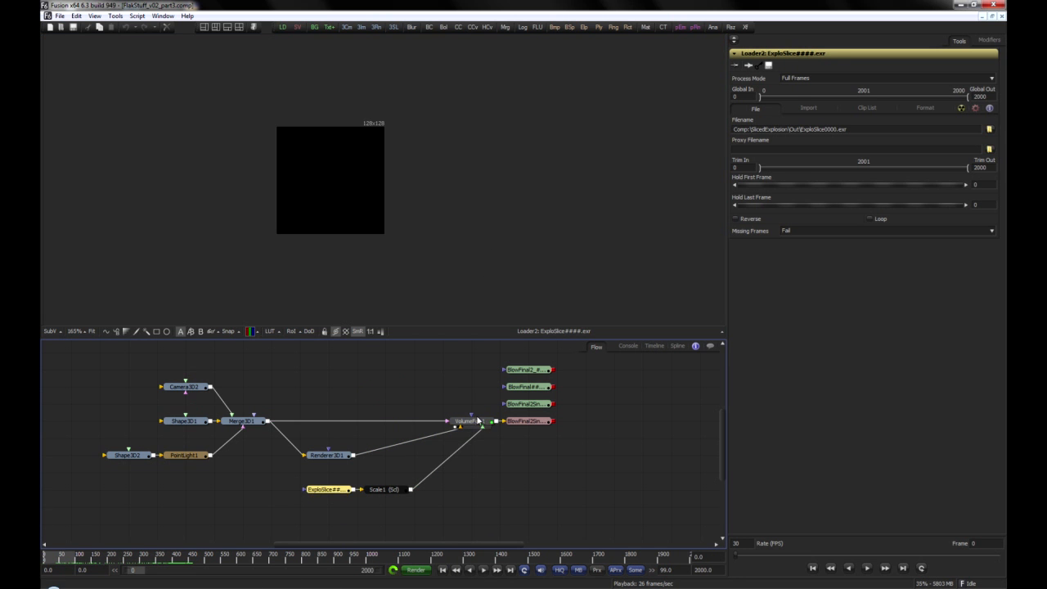
Step: Display VolumeFog1 in the viewer, check its Z Slices and First Slice Time expression, and go to frame 46
{"action": "left_click", "coordinate": [478, 420]}
{"action": "key", "text": "1"}
{"action": "left_click_drag", "start_coordinate": [495, 225], "coordinate": [346, 217]}
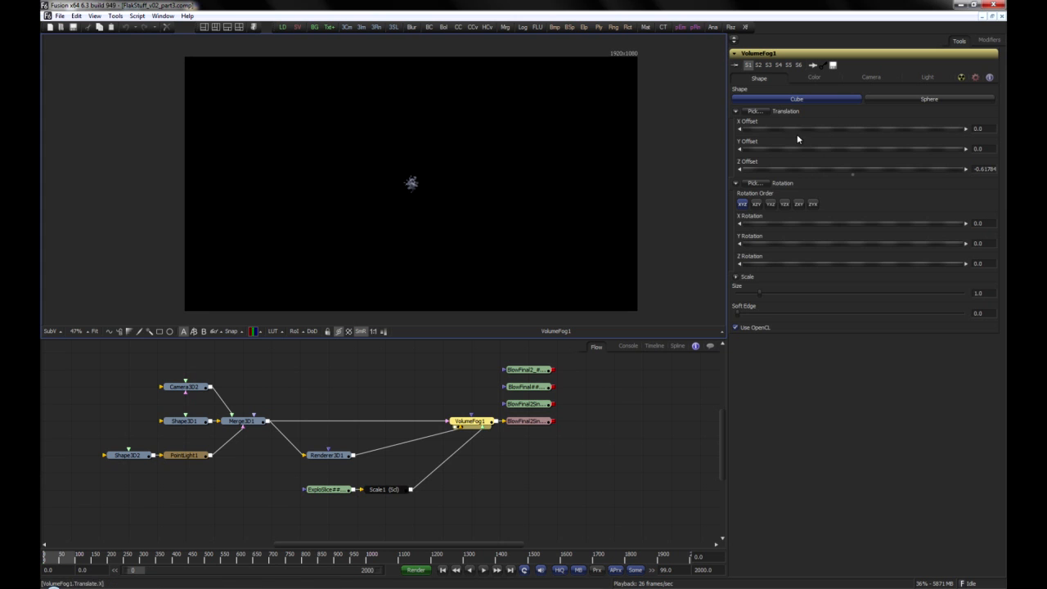
{"action": "left_click", "coordinate": [818, 77]}
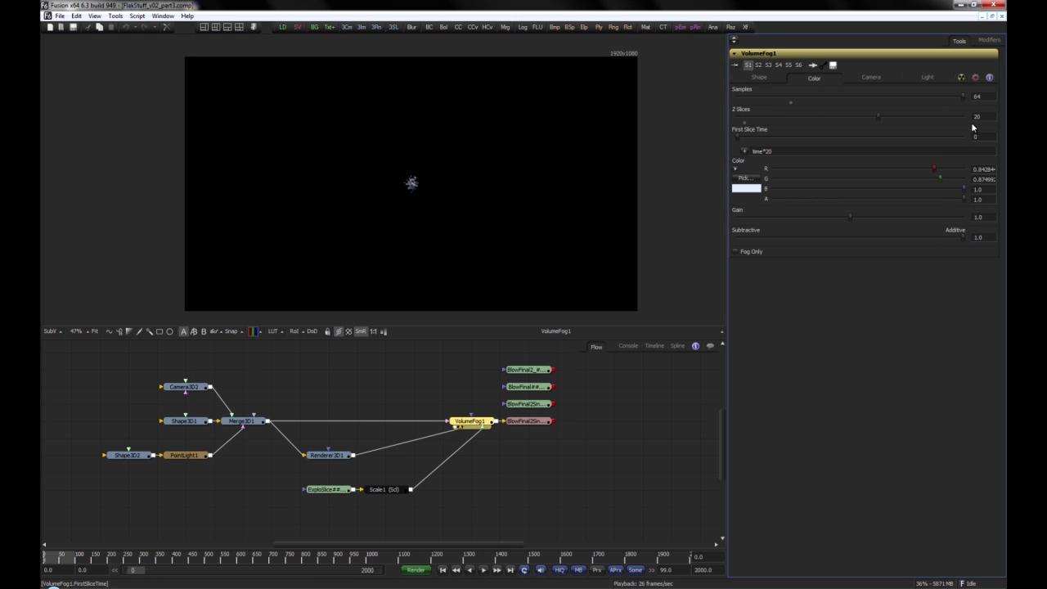
{"action": "left_click_drag", "start_coordinate": [786, 150], "coordinate": [749, 153]}
{"action": "double_click", "coordinate": [986, 117]}
{"action": "left_click_drag", "start_coordinate": [51, 560], "coordinate": [57, 561]}
Step: Set VolumeFog1's Y rotation to about 7.41 and its Y offset to about 0.18
{"action": "left_click", "coordinate": [760, 78]}
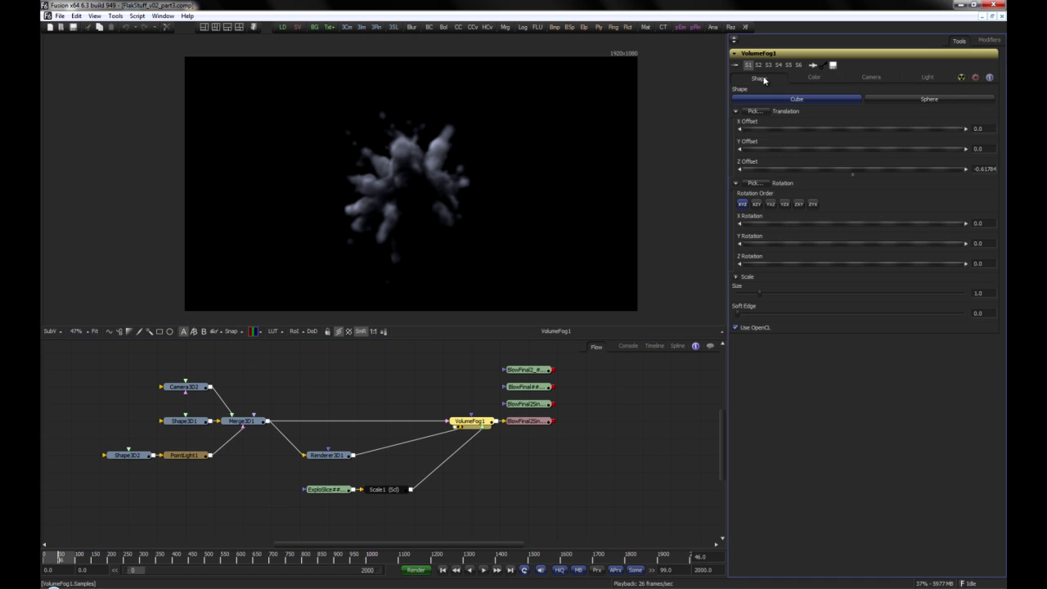
{"action": "mouse_move", "coordinate": [819, 243]}
{"action": "left_mouse_down"}
{"action": "mouse_move", "coordinate": [853, 241]}
{"action": "mouse_move", "coordinate": [823, 244]}
{"action": "left_mouse_up"}
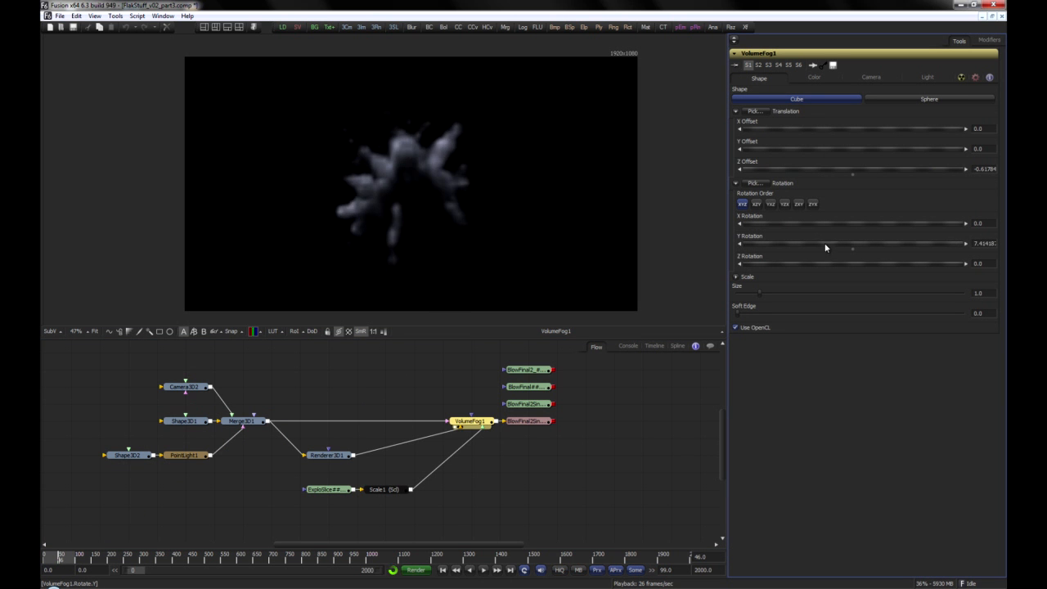
{"action": "mouse_move", "coordinate": [814, 147]}
{"action": "left_mouse_down"}
{"action": "mouse_move", "coordinate": [807, 153]}
{"action": "mouse_move", "coordinate": [811, 146]}
{"action": "left_mouse_up"}
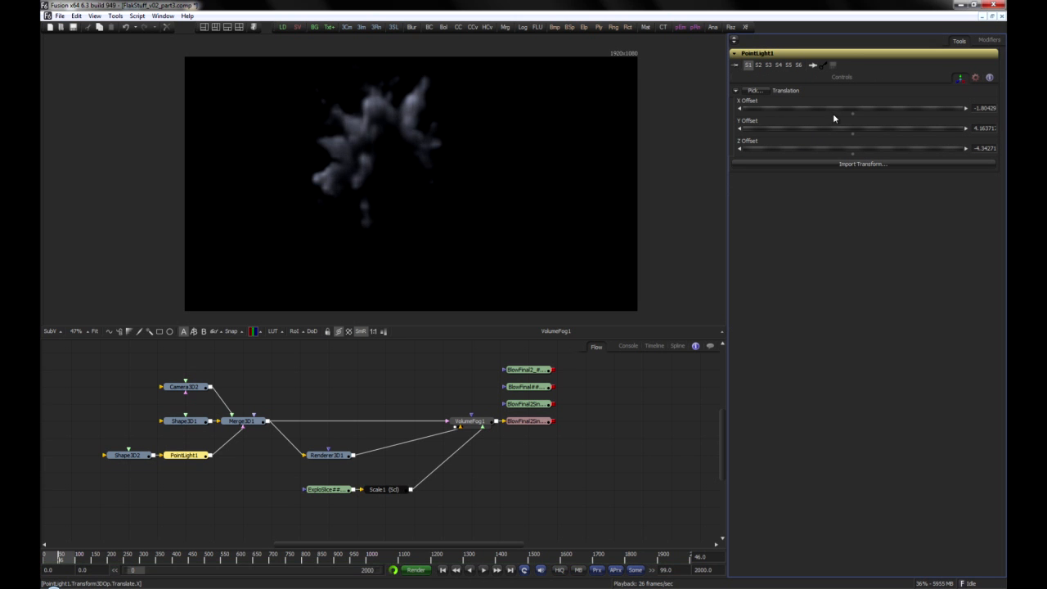
{"action": "left_click_drag", "start_coordinate": [832, 113], "coordinate": [884, 160]}
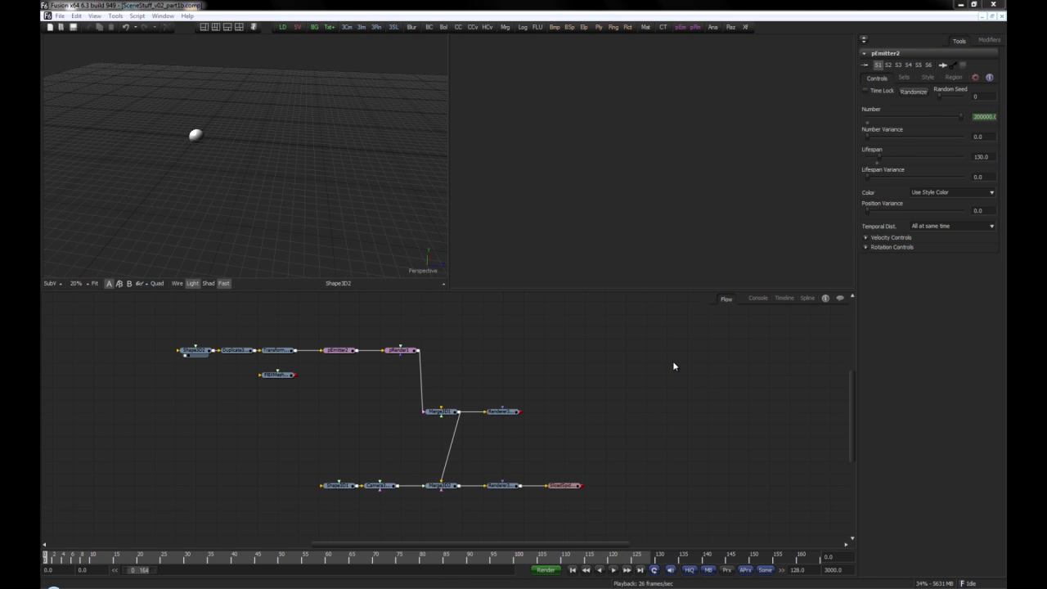
Step: Display the duplicated spheres of Transform3D1 in the viewer and check the mesh region settings of pEmitter2
{"action": "left_click", "coordinate": [194, 350]}
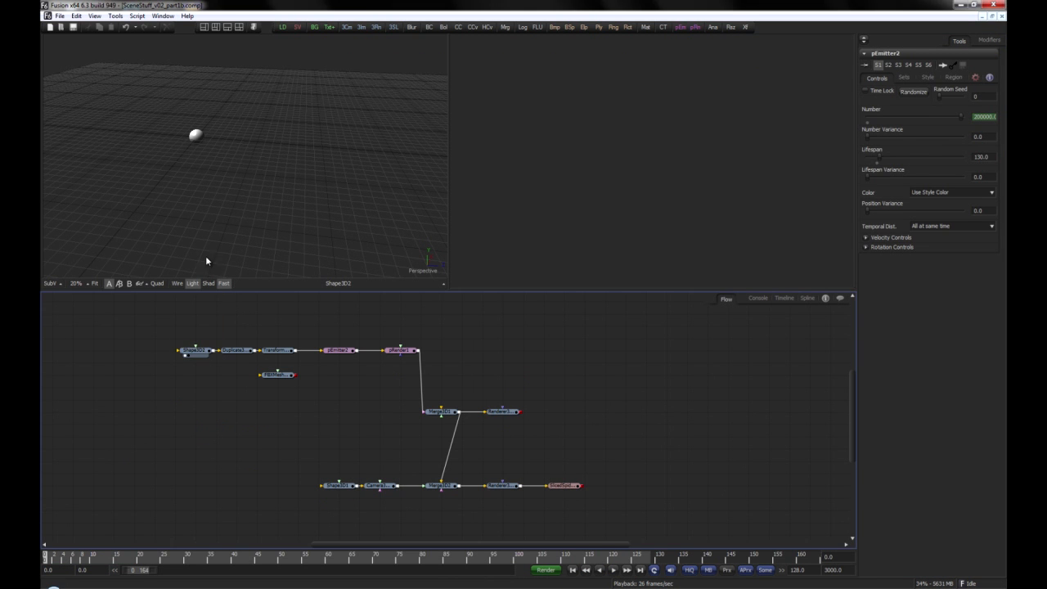
{"action": "left_click_drag", "start_coordinate": [274, 350], "coordinate": [261, 180]}
{"action": "left_click_drag", "start_coordinate": [215, 205], "coordinate": [315, 213]}
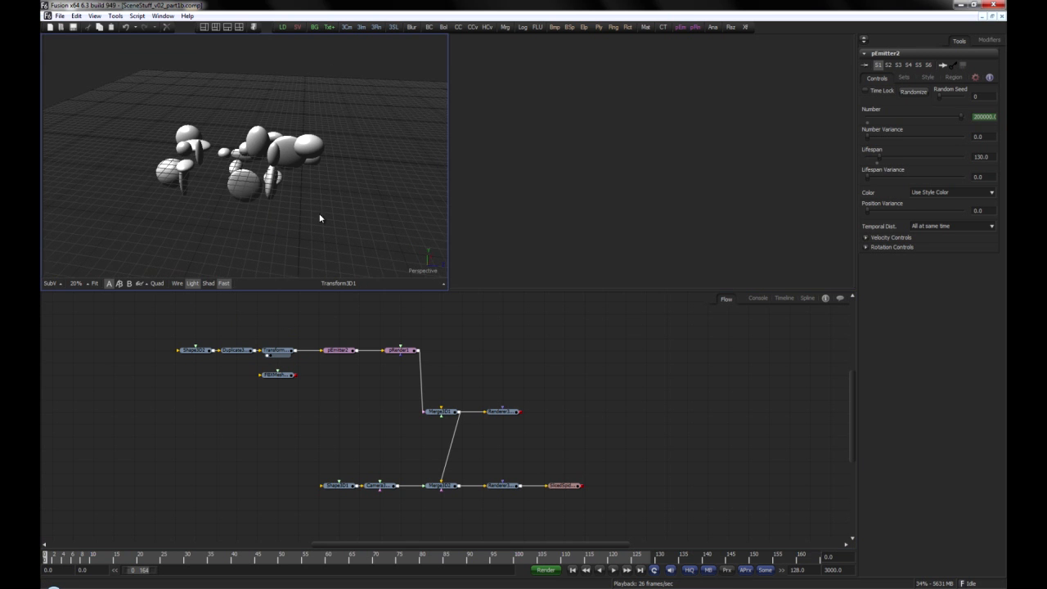
{"action": "left_click", "coordinate": [342, 352]}
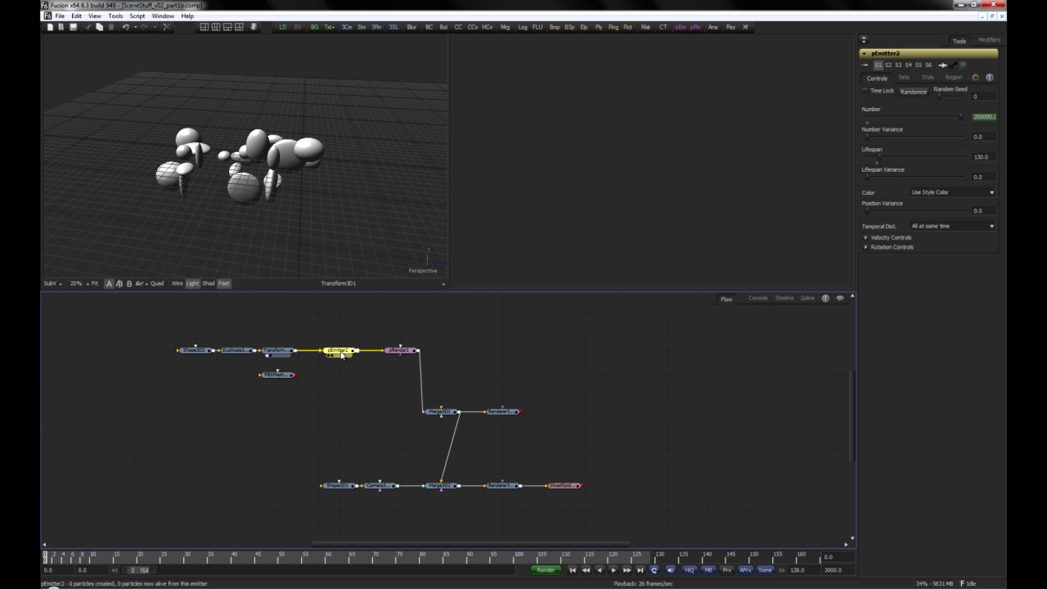
{"action": "left_click", "coordinate": [956, 78]}
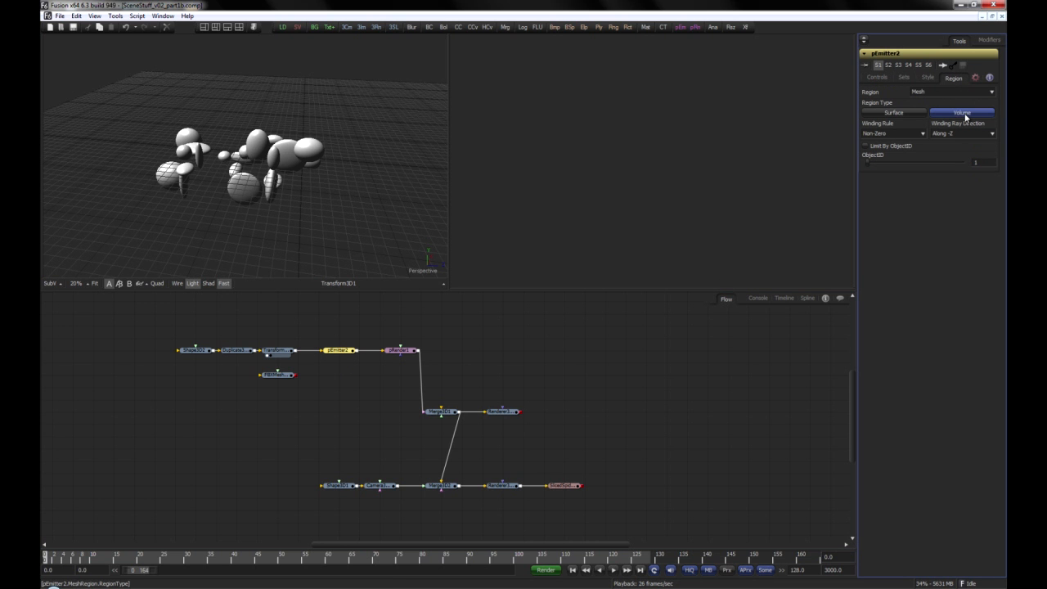
Step: Display Merge3D2 in the viewer and scrub the timeline to review the camera slicing through the particles
{"action": "left_click_drag", "start_coordinate": [491, 385], "coordinate": [397, 360]}
{"action": "left_click_drag", "start_coordinate": [357, 461], "coordinate": [360, 216]}
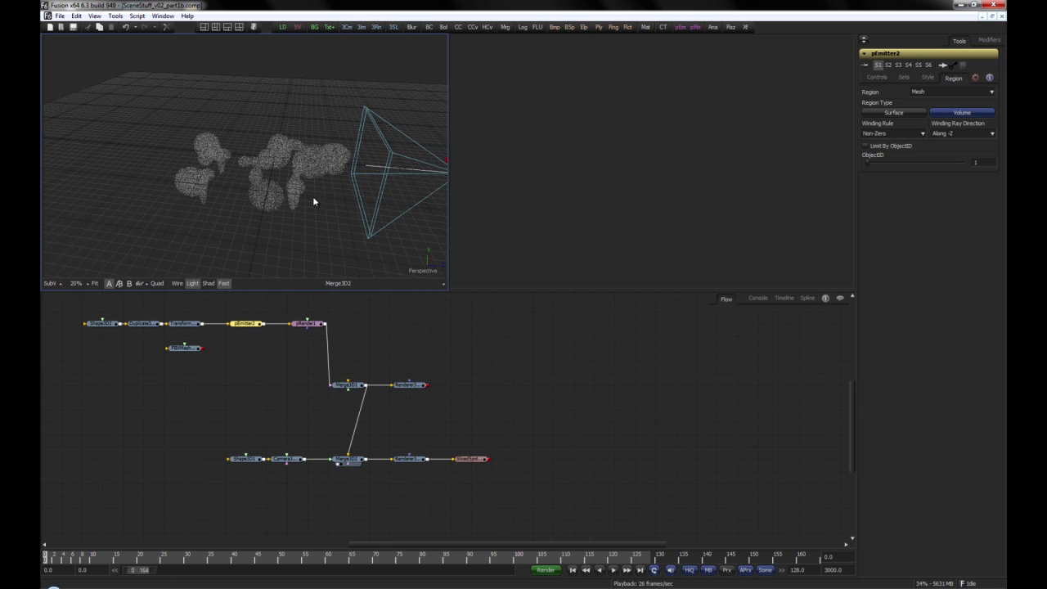
{"action": "left_click", "coordinate": [109, 561]}
{"action": "left_click_drag", "start_coordinate": [109, 561], "coordinate": [694, 558]}
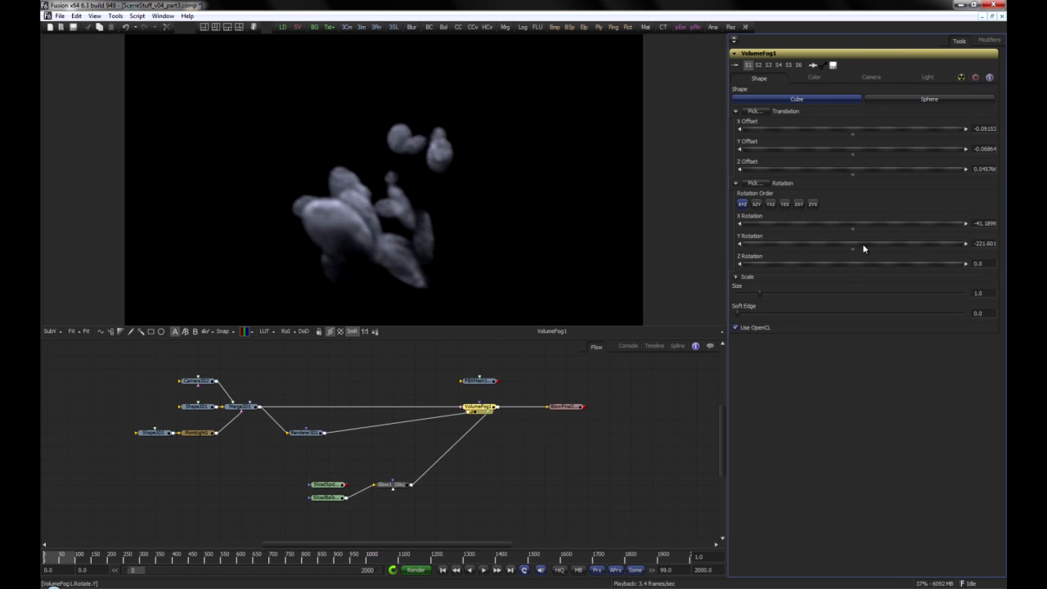
Step: Feed the FBX mesh into pEmitter2 instead of the spheres, and display the lit FBXMesh3D2 in the second viewer
{"action": "left_click_drag", "start_coordinate": [864, 250], "coordinate": [802, 256]}
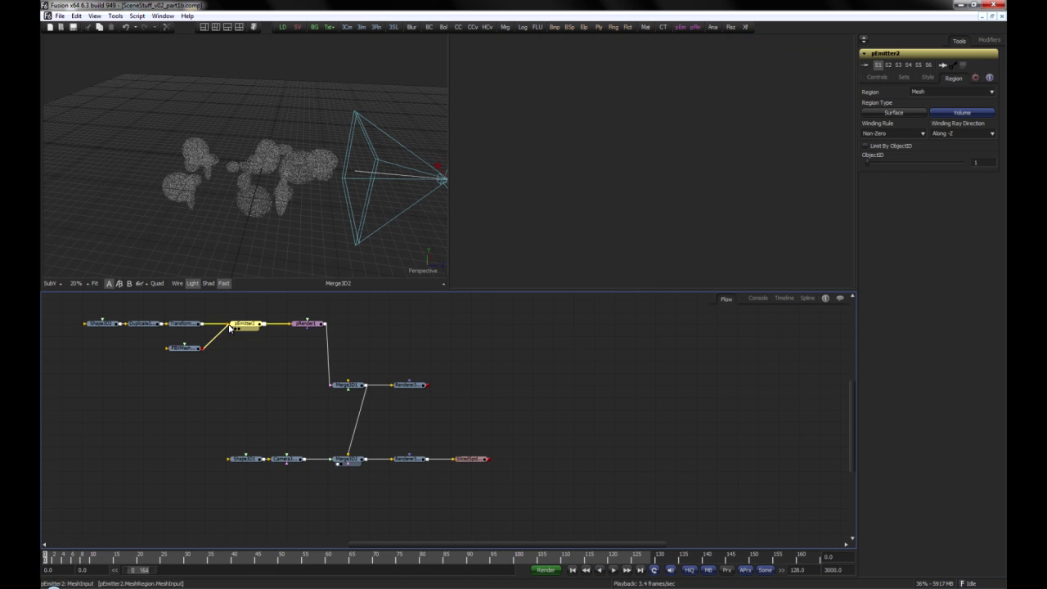
{"action": "left_click_drag", "start_coordinate": [230, 328], "coordinate": [573, 168]}
{"action": "scroll", "coordinate": [654, 189], "scroll_direction": "down", "scroll_amount": 3}
{"action": "left_click", "coordinate": [601, 283]}
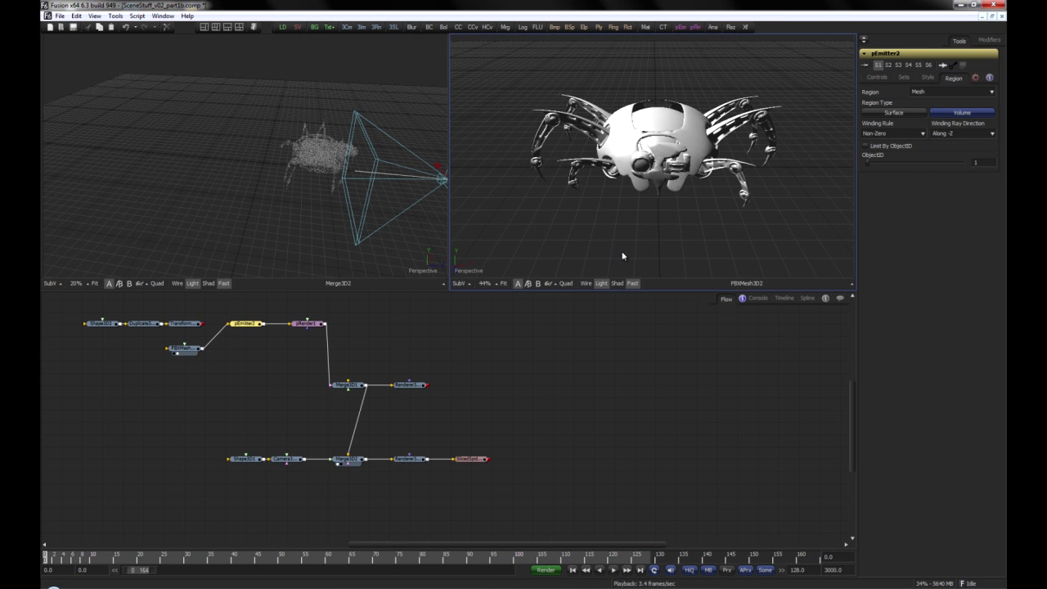
{"action": "left_click_drag", "start_coordinate": [686, 199], "coordinate": [555, 211]}
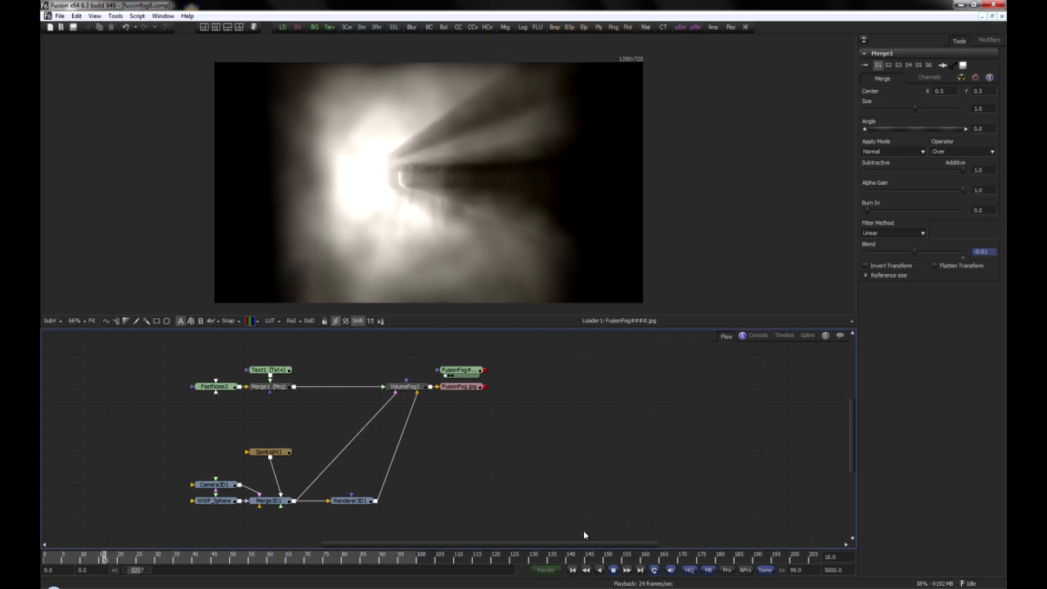
Step: Stop the FusionFog sequence playback at frame 55 in the fusionfog composition
{"action": "left_click", "coordinate": [612, 569]}
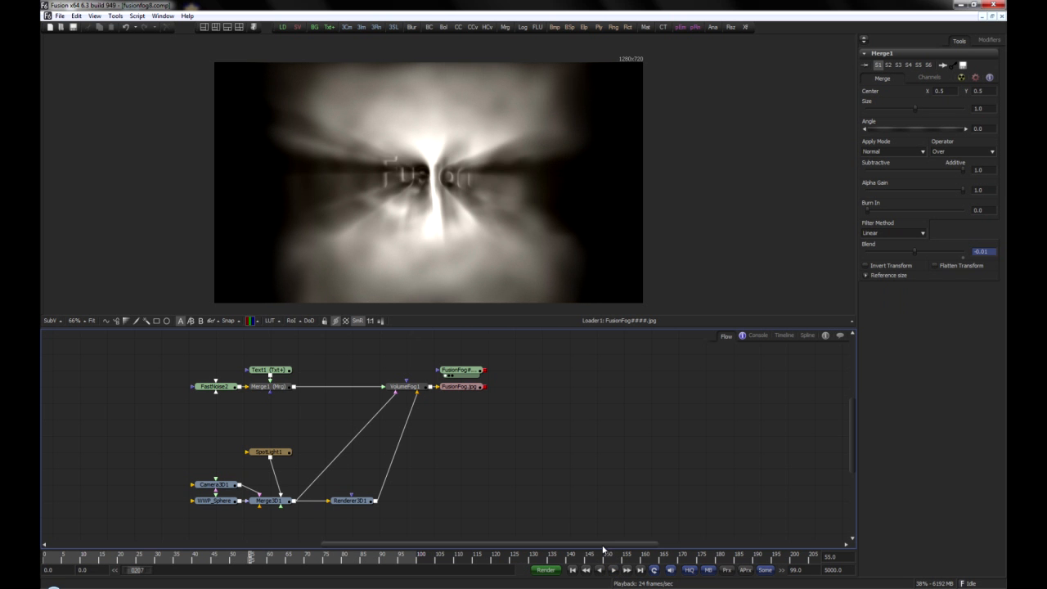
{"action": "left_click_drag", "start_coordinate": [407, 443], "coordinate": [436, 441]}
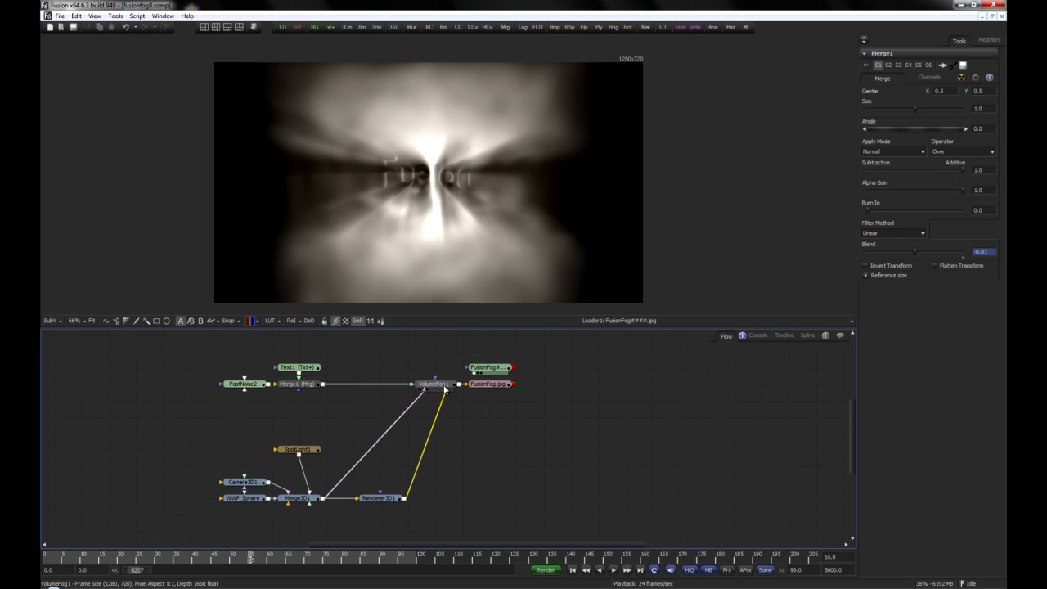
Step: Display VolumeFog1 in the viewer and fit Merge1's Blend curve in the spline editor
{"action": "left_click_drag", "start_coordinate": [446, 256], "coordinate": [447, 245]}
{"action": "left_click", "coordinate": [305, 390]}
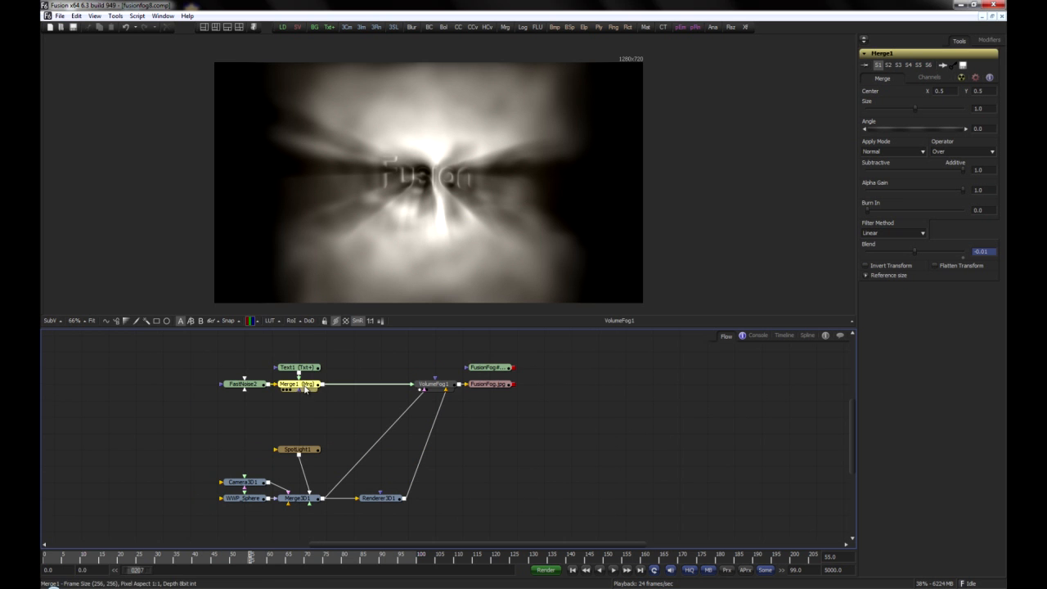
{"action": "left_click", "coordinate": [806, 337]}
{"action": "left_click", "coordinate": [108, 350]}
{"action": "scroll", "coordinate": [198, 436], "scroll_direction": "down", "scroll_amount": 2}
Step: Shift all of Merge1's Blend keyframes forward and back in time to preview the fog's response, returning them to frames 2 through 10
{"action": "left_click_drag", "start_coordinate": [180, 383], "coordinate": [518, 500]}
{"action": "key", "text": "shift+Right"}
{"action": "key", "text": "shift+Right"}
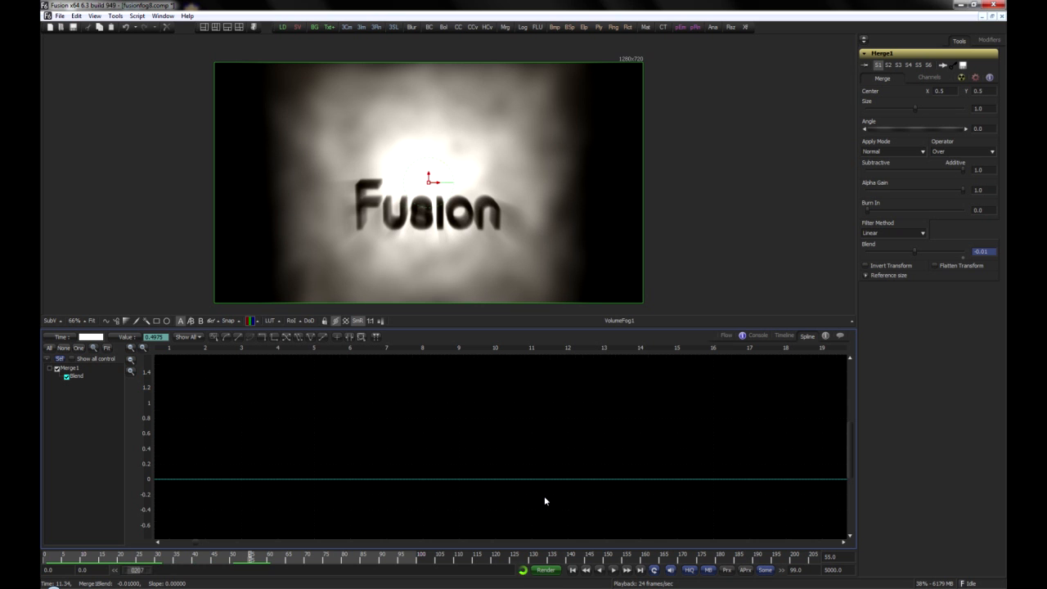
{"action": "key", "text": "shift+Left"}
{"action": "key", "text": "shift+Left"}
{"action": "key", "text": "shift+Right"}
{"action": "key", "text": "shift+Left"}
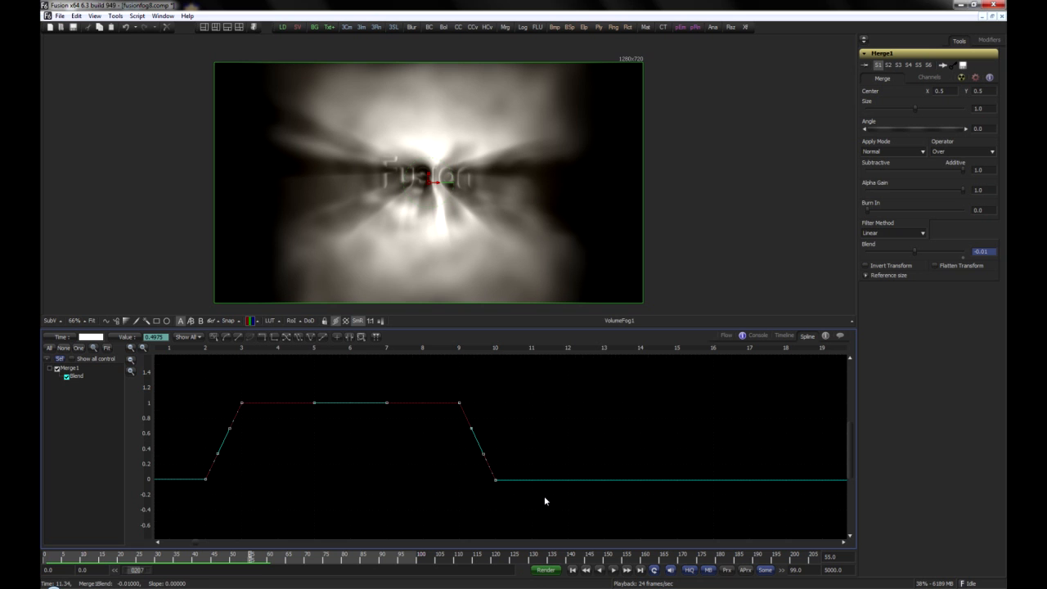
Step: Shift only the falling Blend keyframes later in time to preview a thicker slice range, return them to frames 9 and 10, and deselect them
{"action": "left_click_drag", "start_coordinate": [433, 381], "coordinate": [528, 495]}
{"action": "key", "text": "shift+Right"}
{"action": "key", "text": "shift+Right"}
{"action": "key", "text": "shift+Right"}
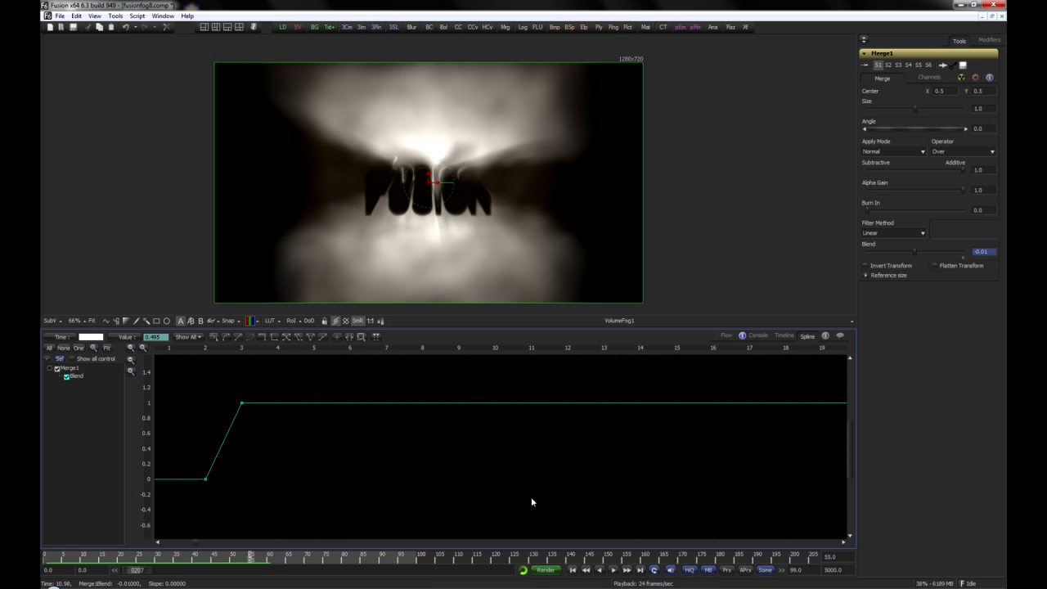
{"action": "key", "text": "shift+Left"}
{"action": "key", "text": "shift+Left"}
{"action": "key", "text": "shift+Left"}
{"action": "key", "text": "shift+Left"}
{"action": "key", "text": "shift+Left"}
{"action": "key", "text": "shift+Right"}
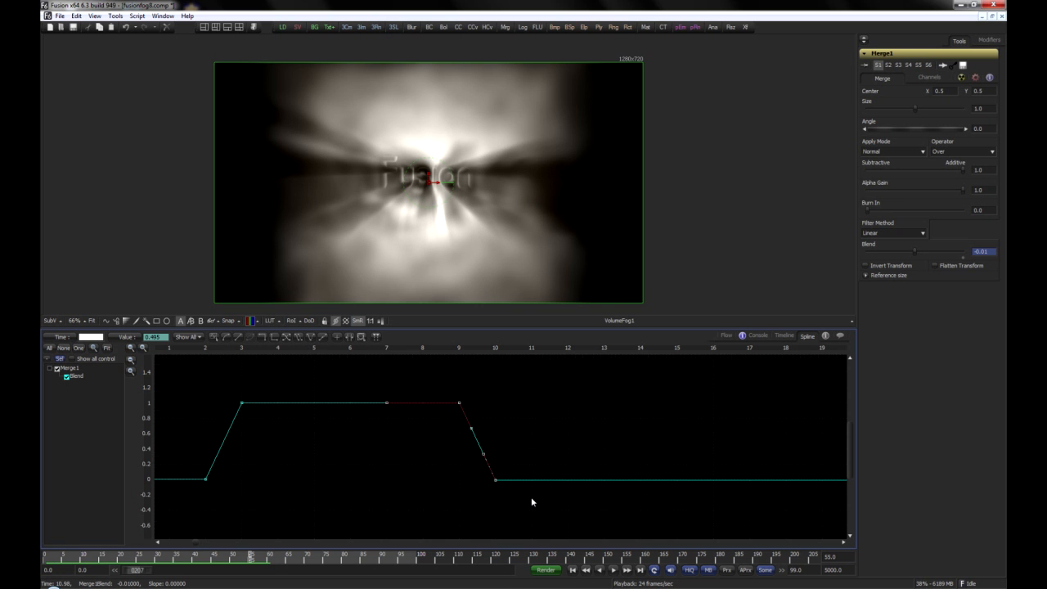
{"action": "left_click", "coordinate": [545, 409]}
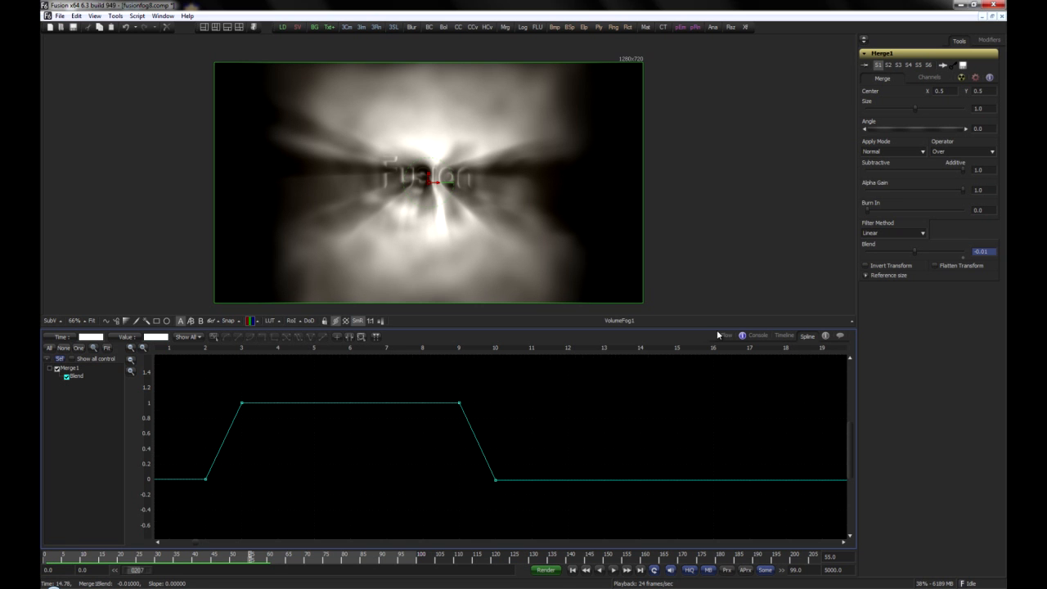